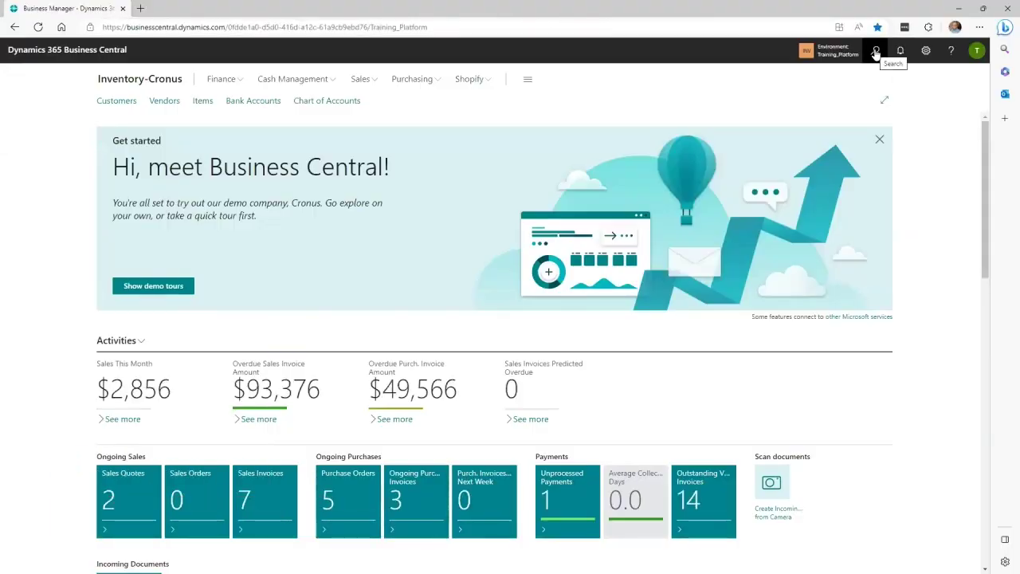
# Search 'inv setup' and open the Inventory Setup page
pyautogui.click(875, 52)
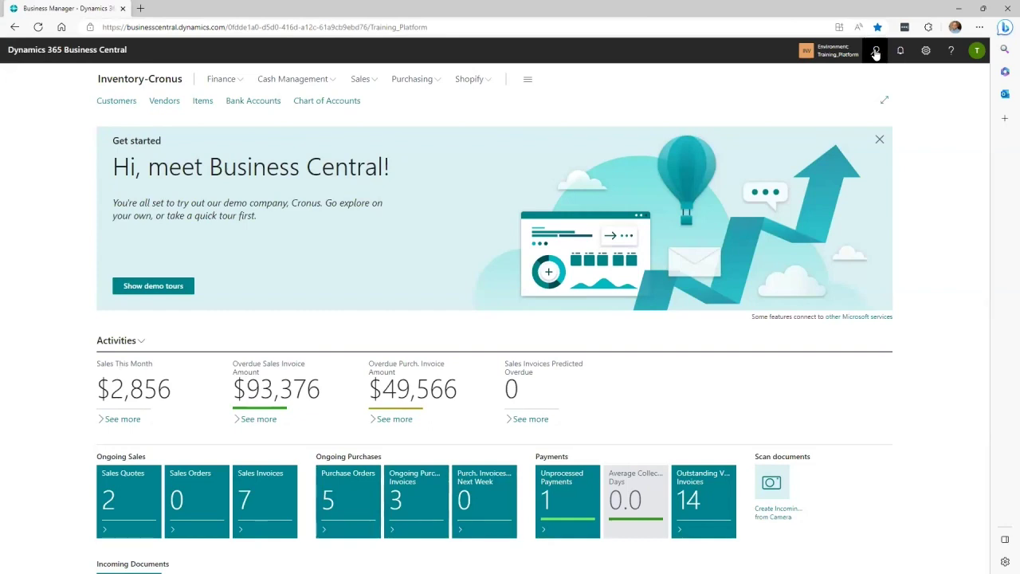
pyautogui.write('inv setup')
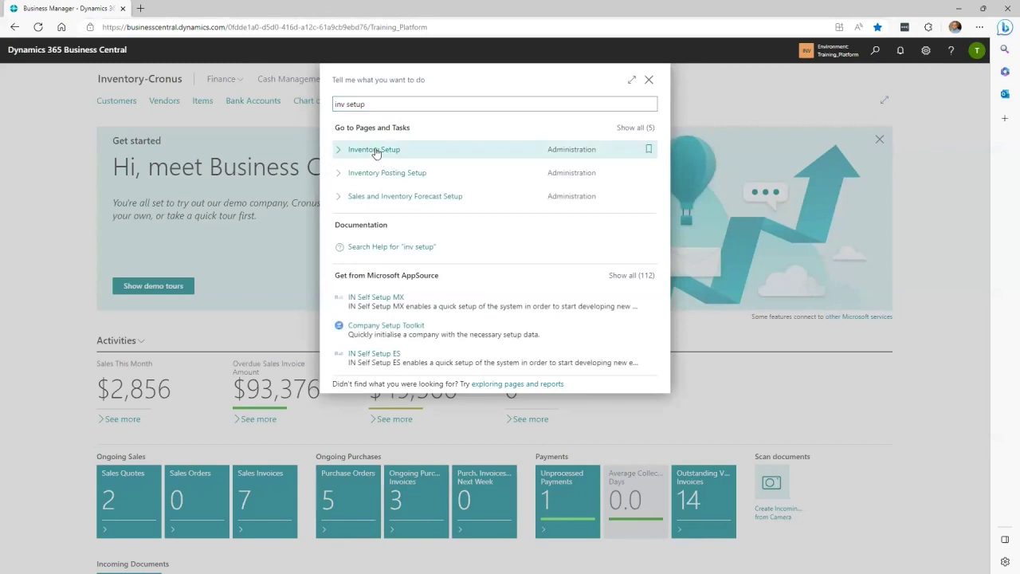
pyautogui.click(374, 150)
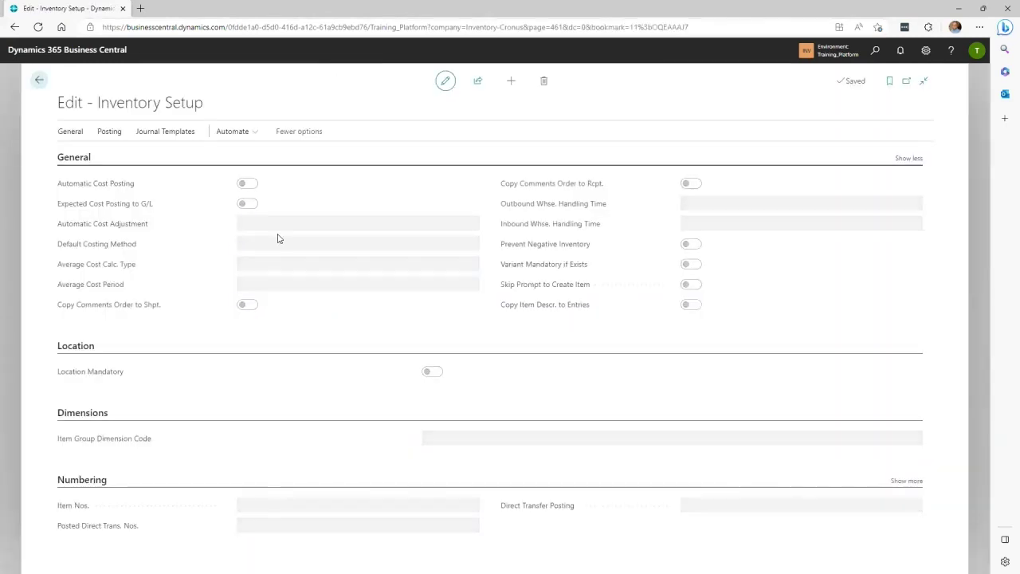
pyautogui.click(906, 160)
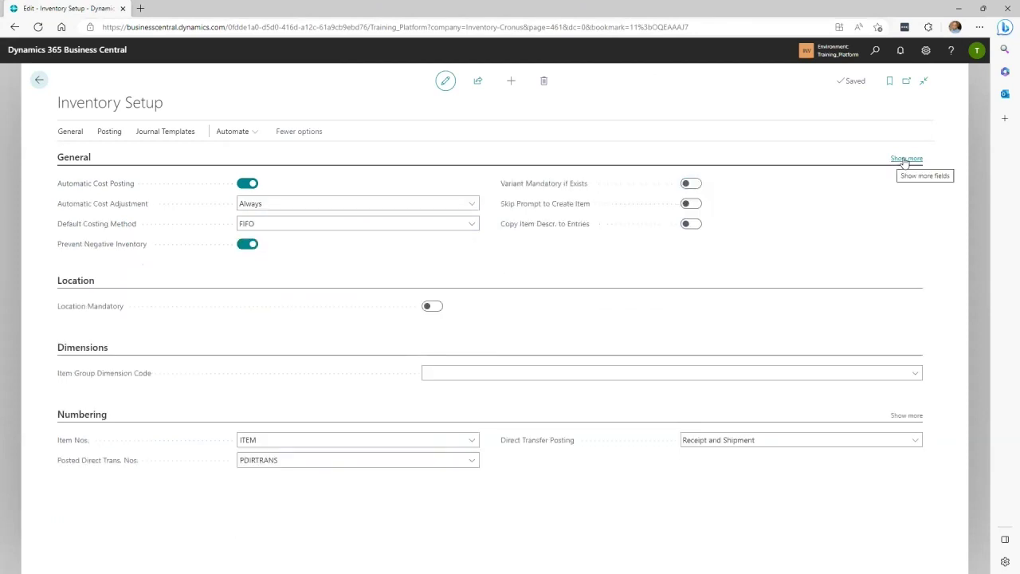
pyautogui.click(906, 159)
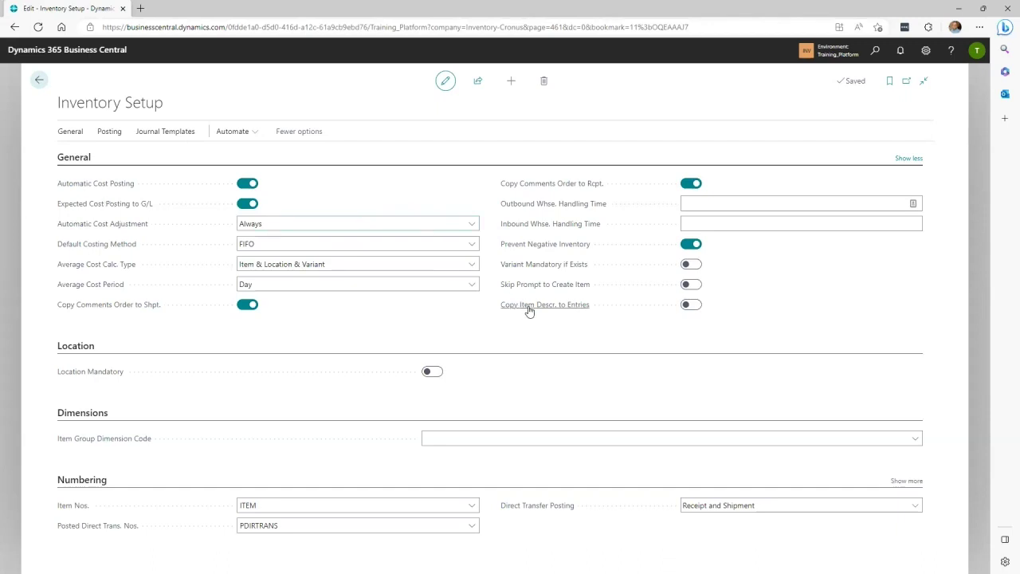
pyautogui.moveTo(529, 311)
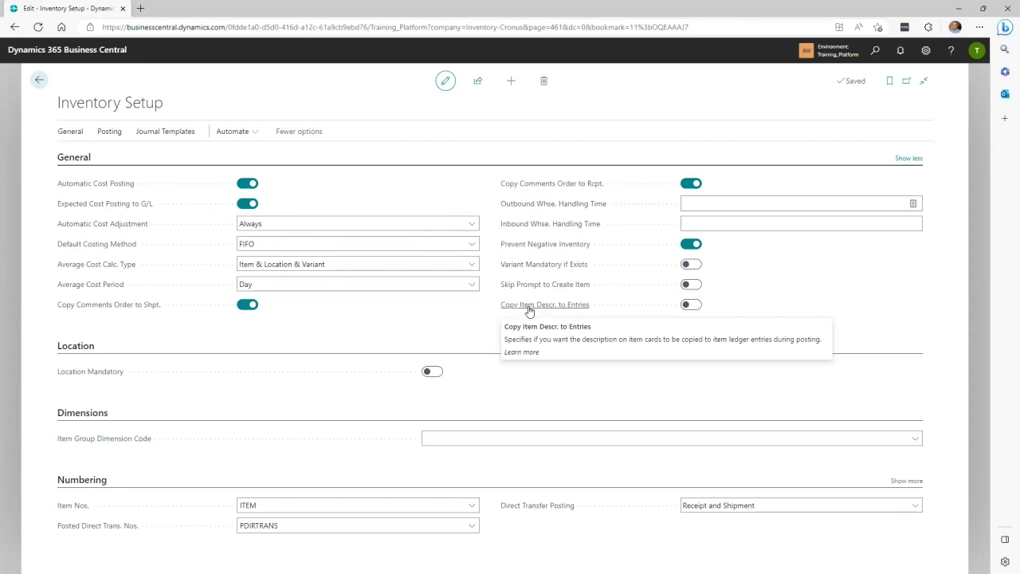
# Open the empty Inventory Periods list from the General actions of Inventory Setup
pyautogui.click(69, 132)
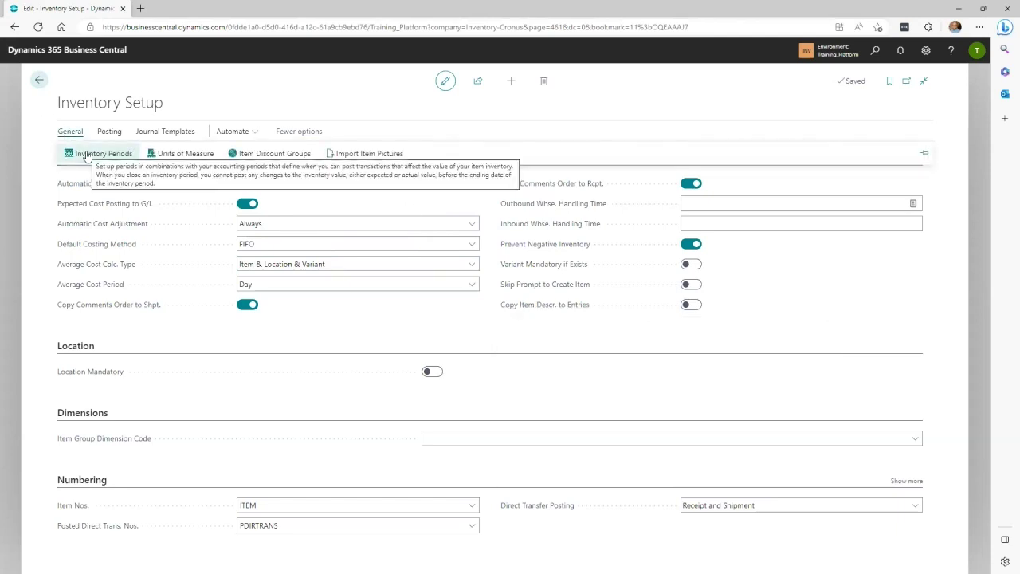
pyautogui.click(86, 154)
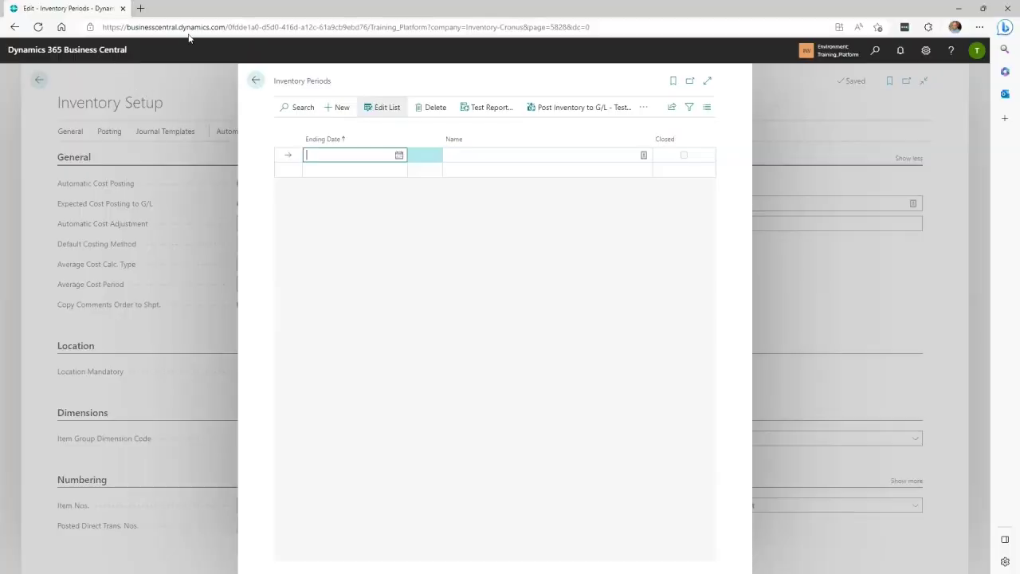
# Close Inventory Periods and reopen the General actions to reach Units of Measure
pyautogui.press('Escape')
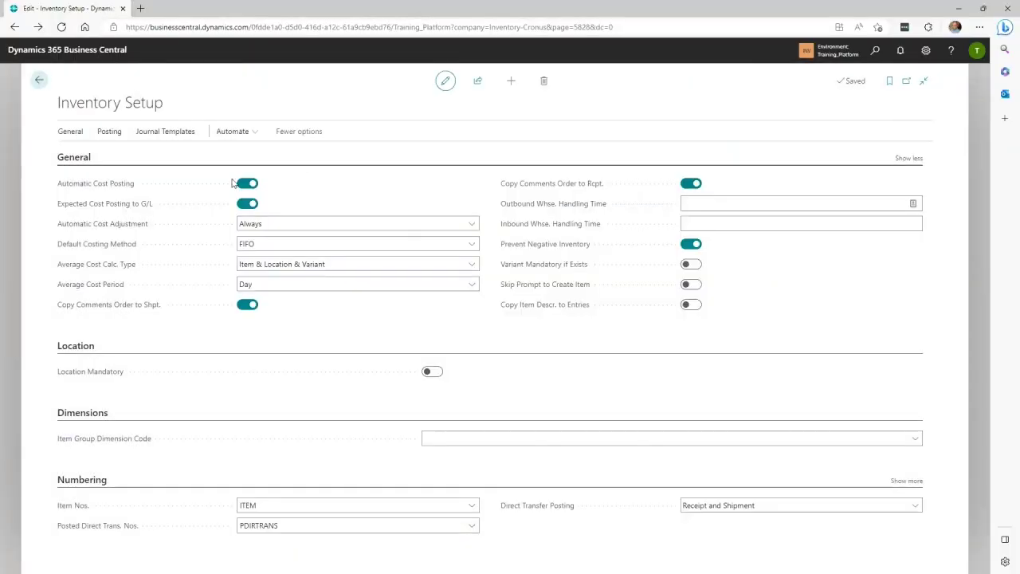
pyautogui.click(70, 132)
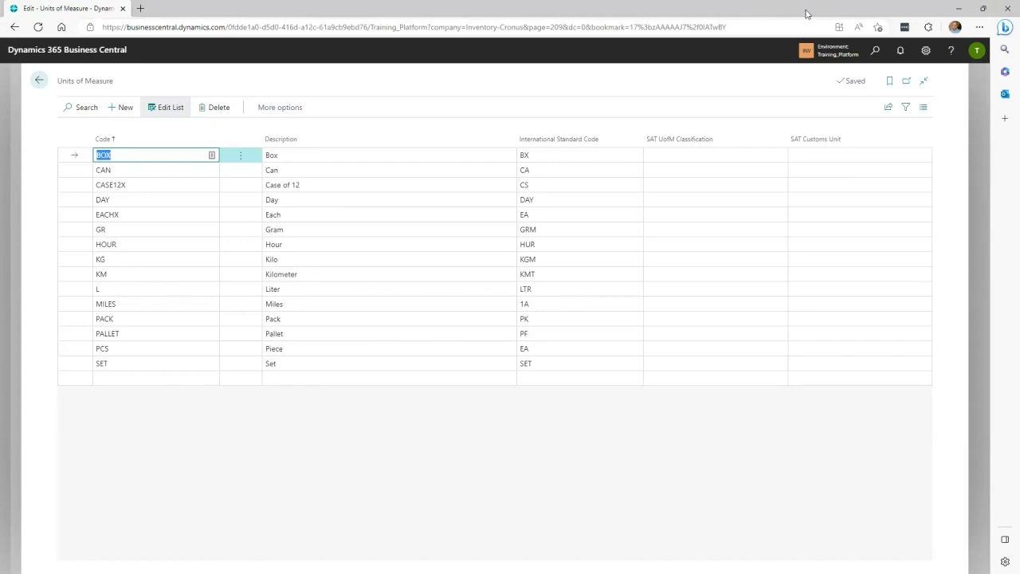
# Personalize Units of Measure to remove the SAT UofM Classification and SAT Customs Unit columns, then return
pyautogui.click(926, 51)
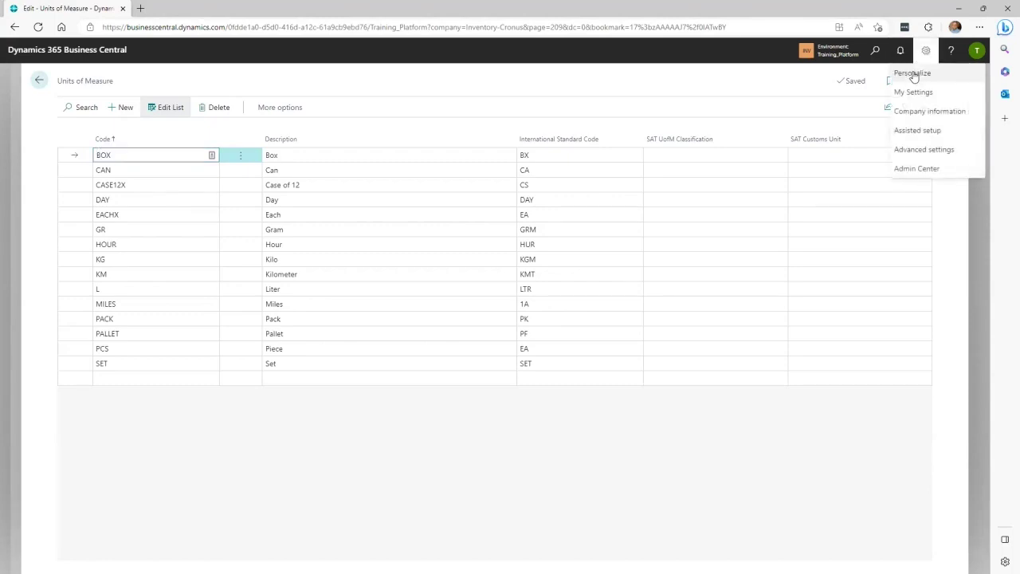
pyautogui.click(917, 72)
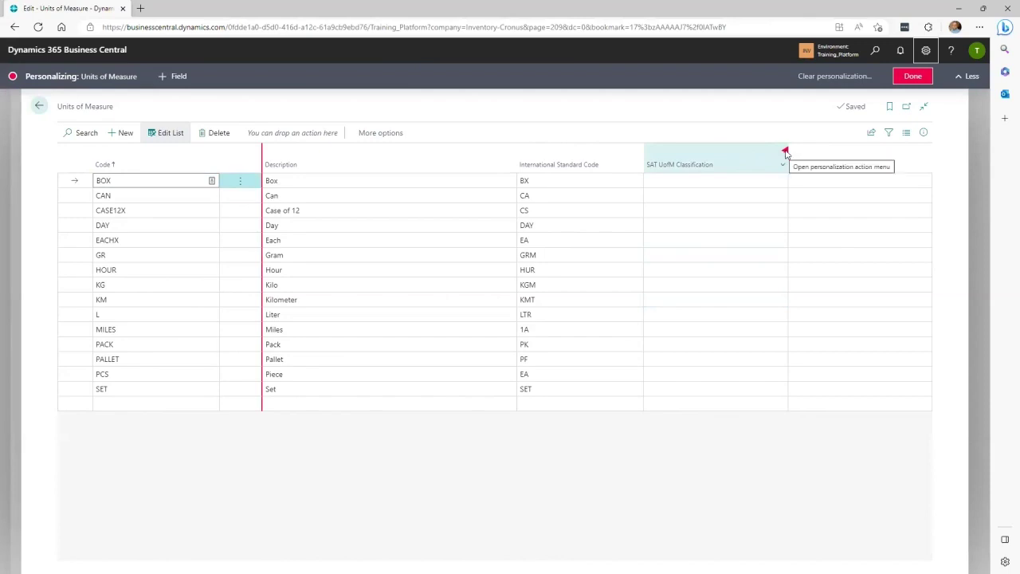
pyautogui.click(785, 151)
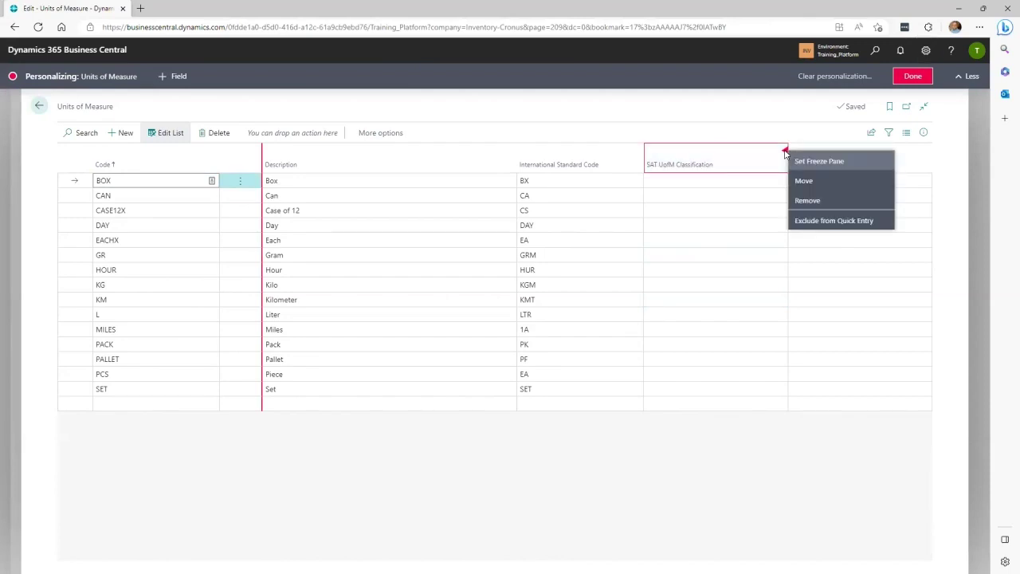
pyautogui.click(803, 200)
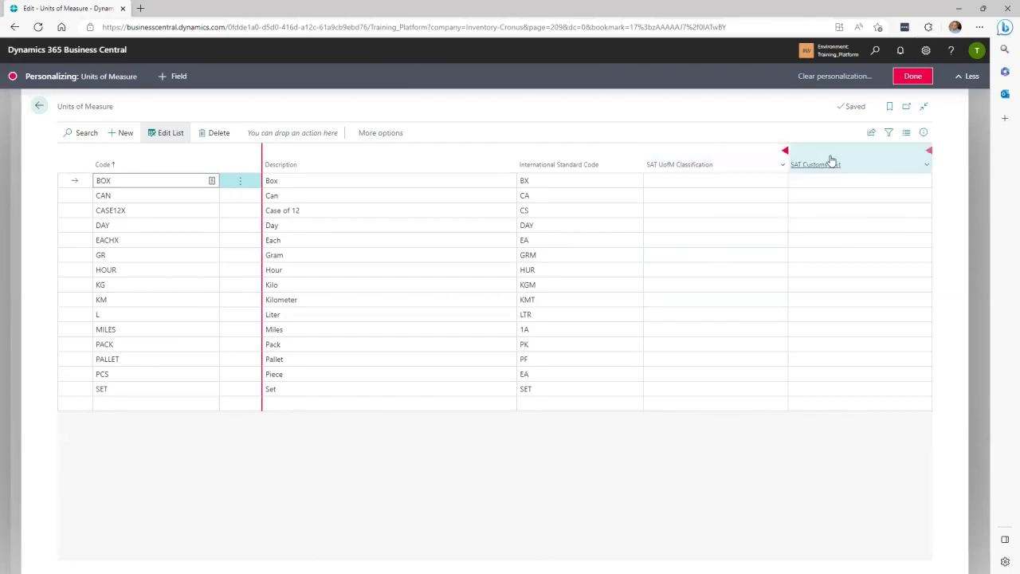
pyautogui.click(929, 151)
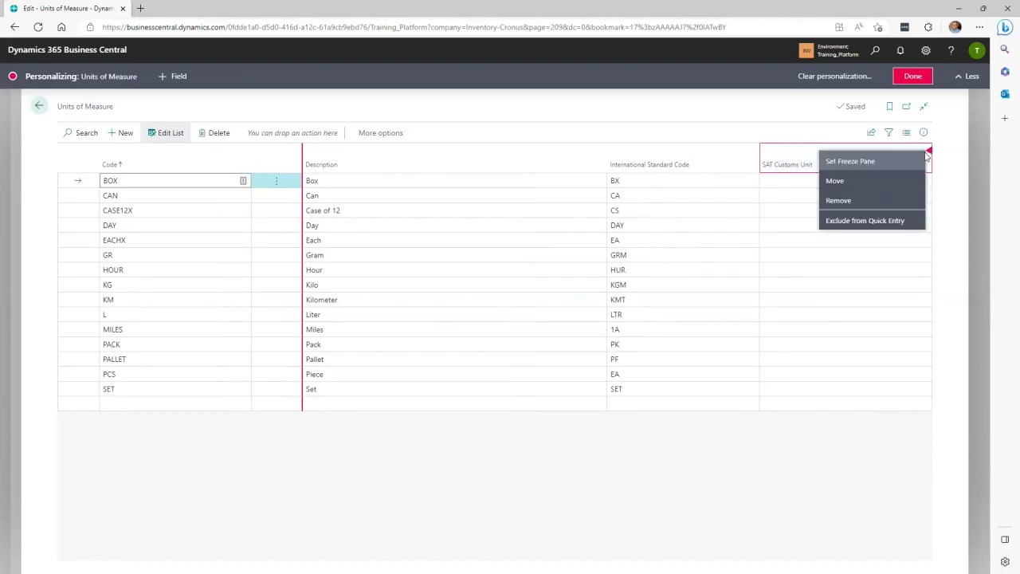
pyautogui.click(834, 200)
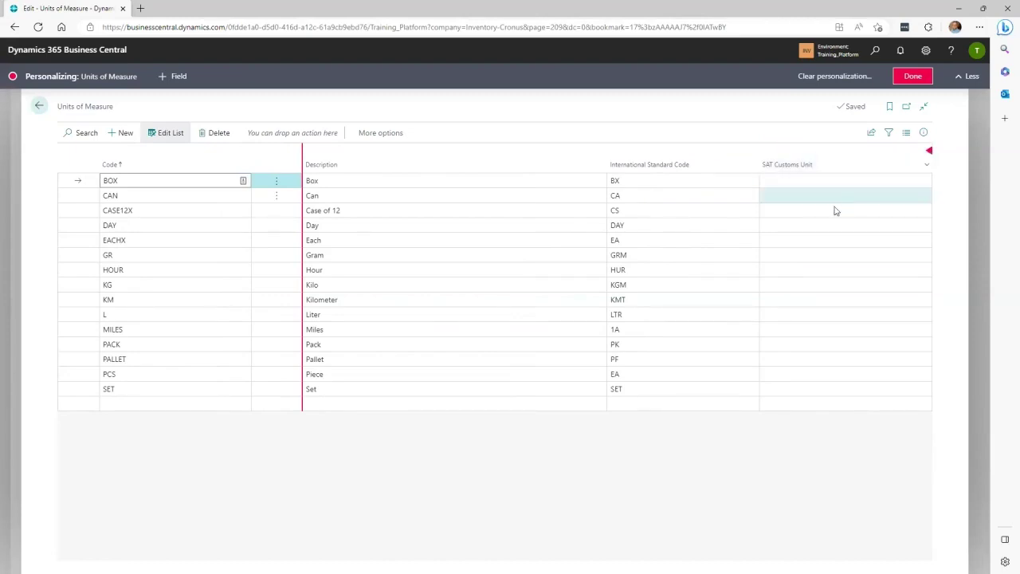
pyautogui.click(912, 76)
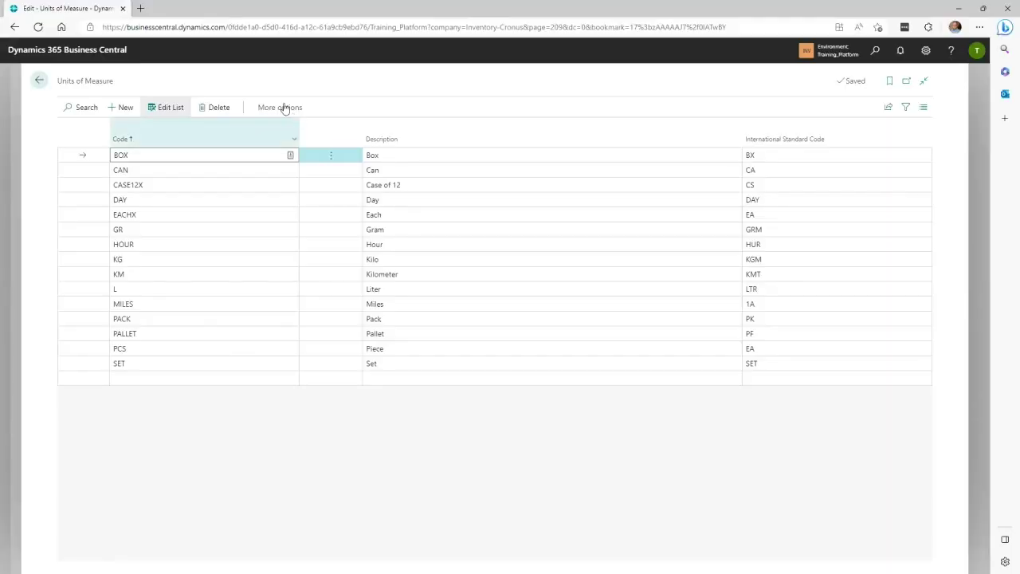
pyautogui.click(39, 80)
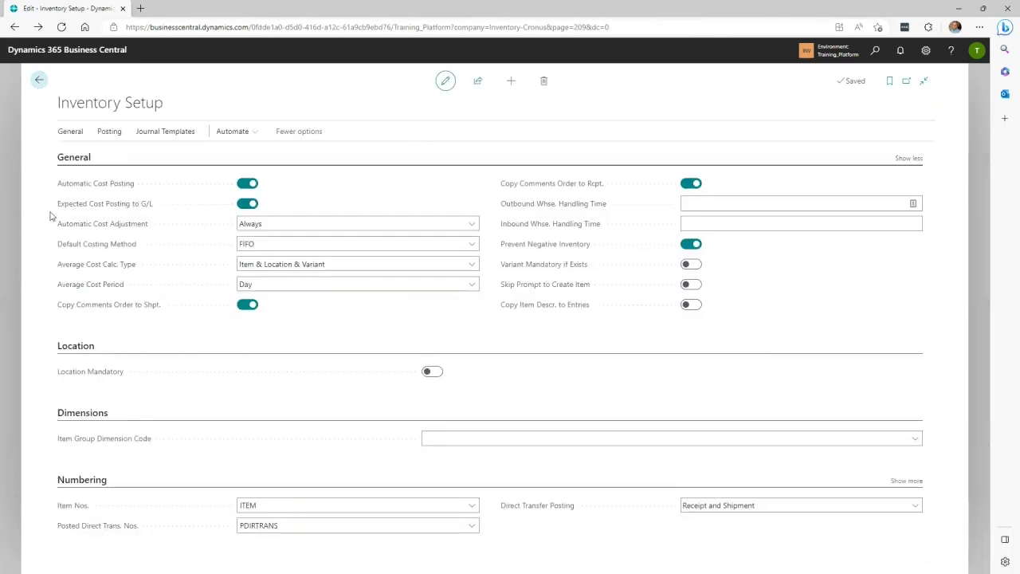
# Open the Inventory Posting Setup list from the Posting actions
pyautogui.click(108, 131)
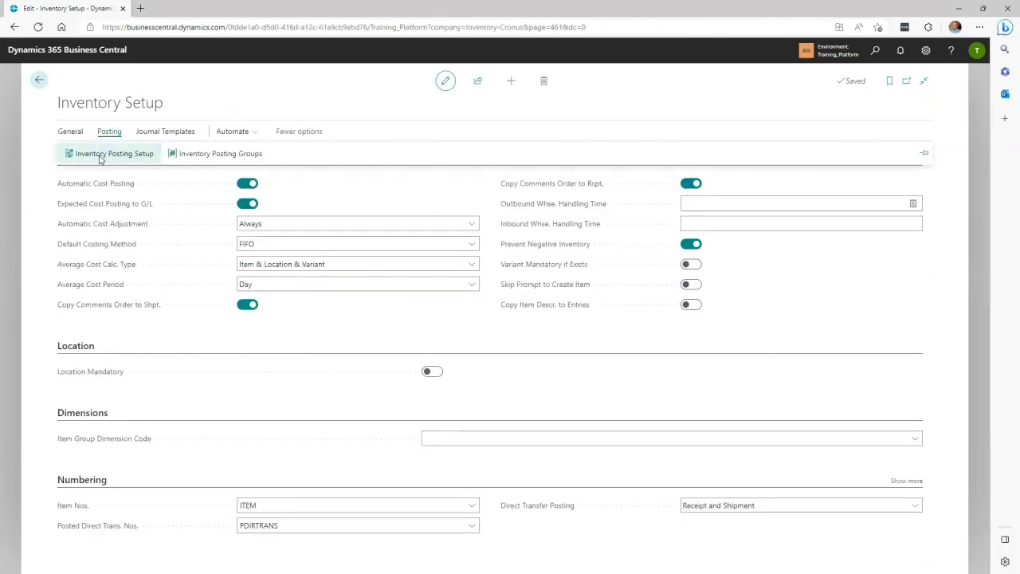
pyautogui.click(99, 158)
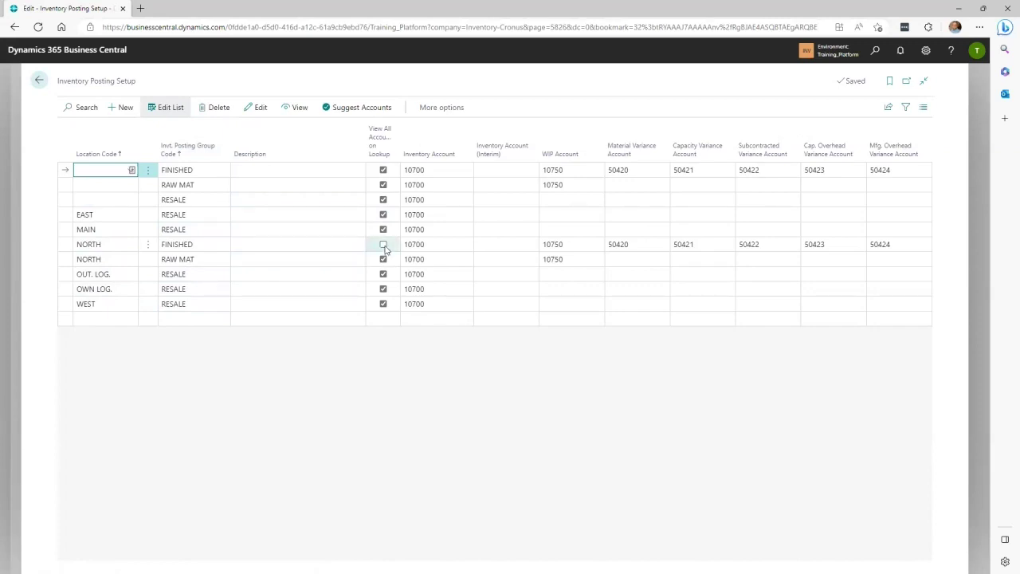
# Turn on View All Accounts on Lookup for NORTH FINISHED and set its interim inventory account to 10700
pyautogui.click(515, 243)
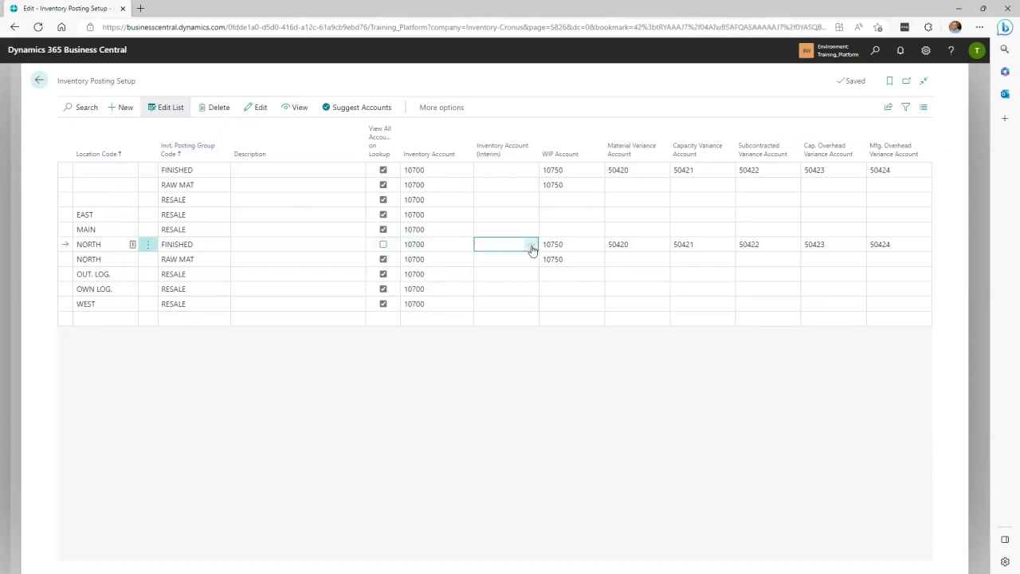
pyautogui.click(531, 244)
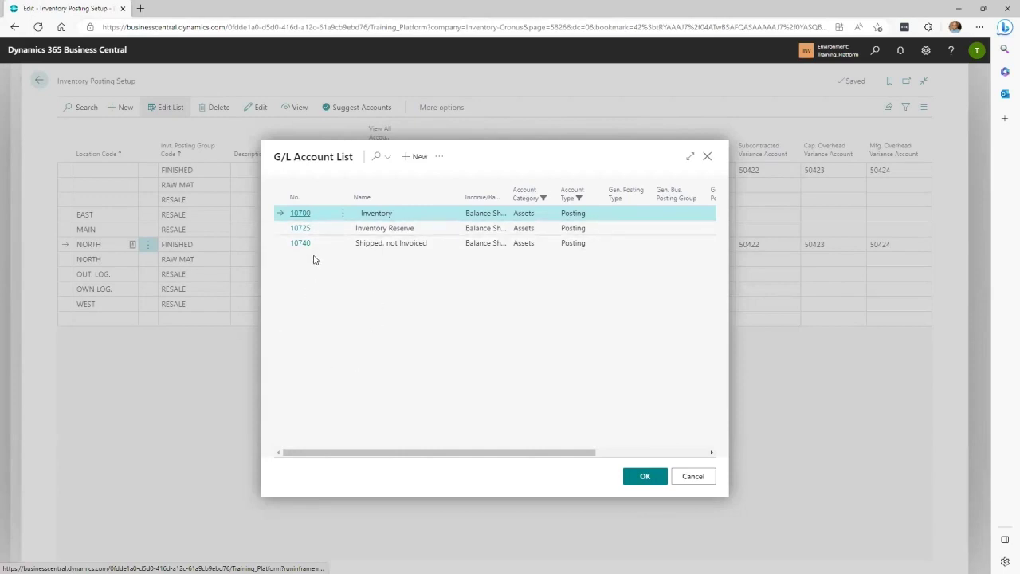
pyautogui.click(699, 476)
pyautogui.click(383, 245)
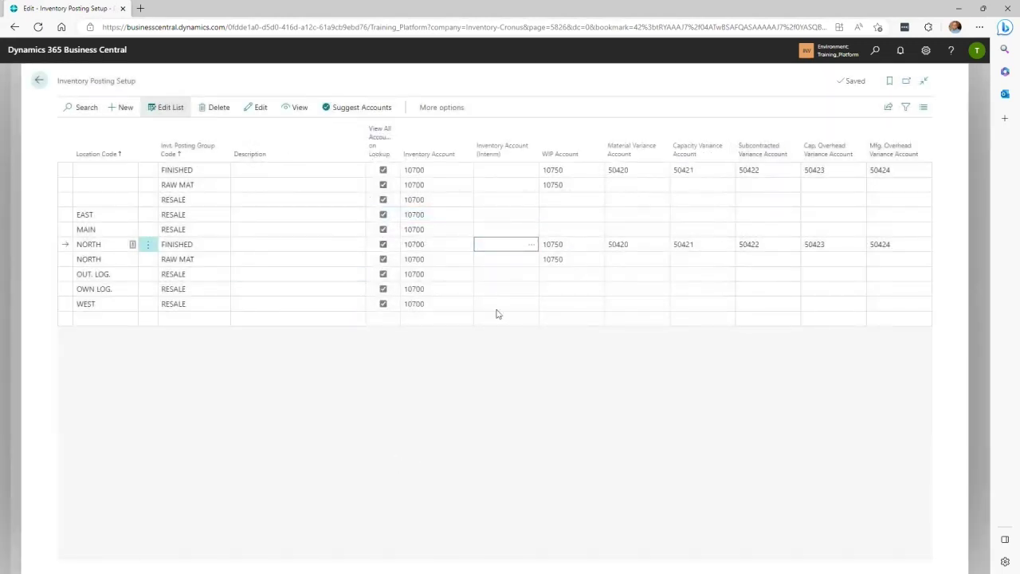
pyautogui.click(531, 245)
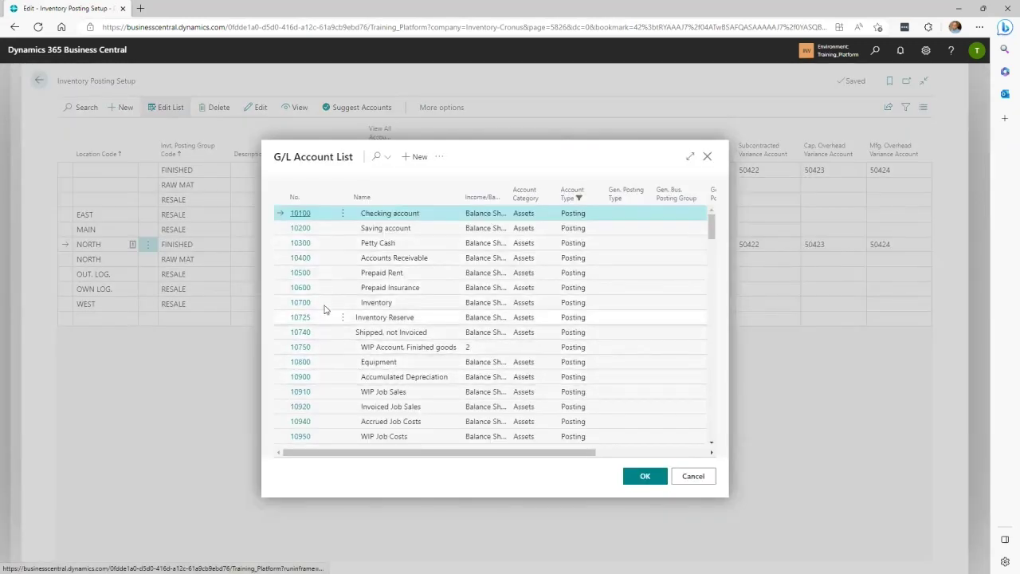
pyautogui.click(325, 304)
pyautogui.click(645, 476)
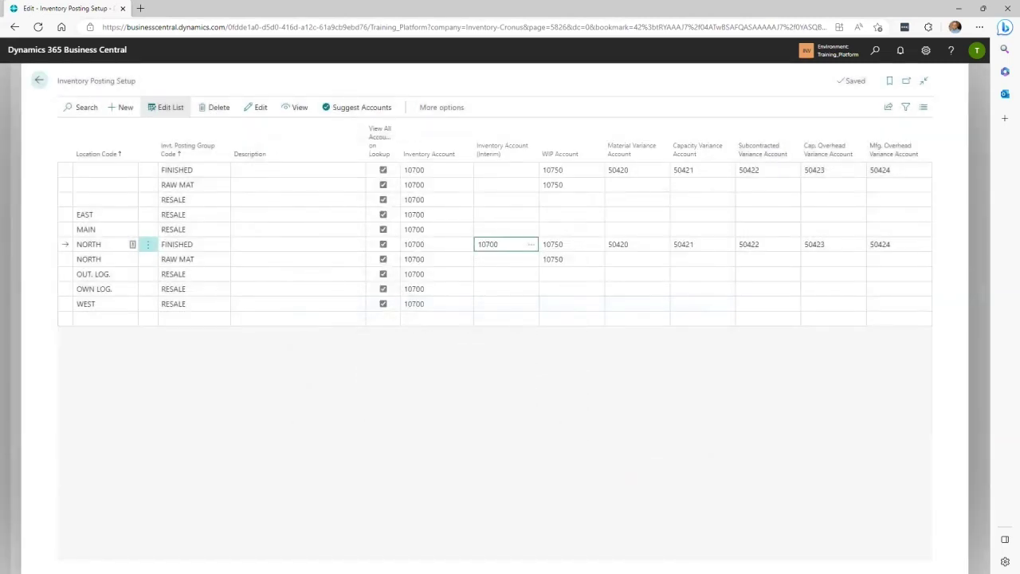
pyautogui.click(39, 80)
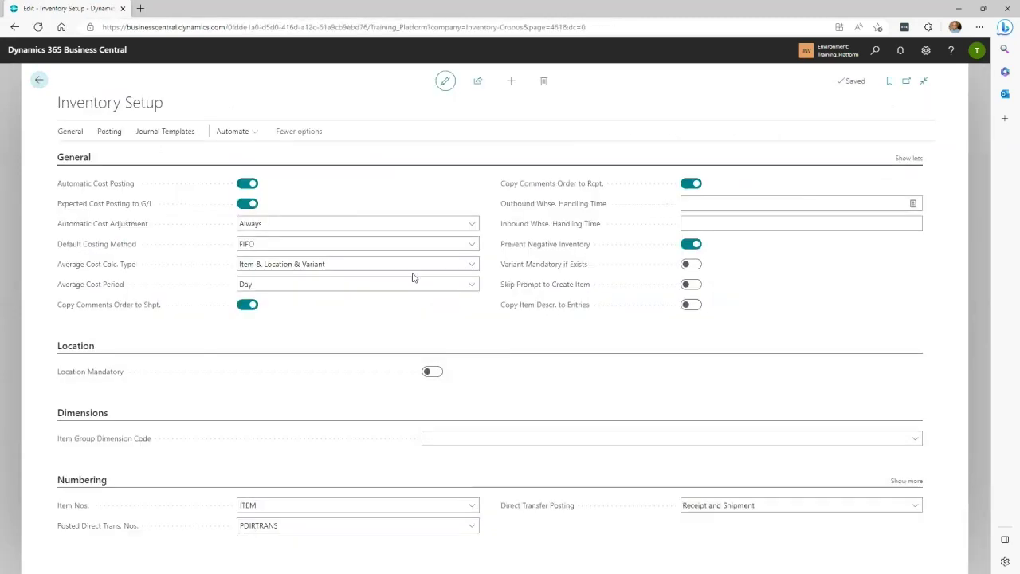
pyautogui.click(112, 133)
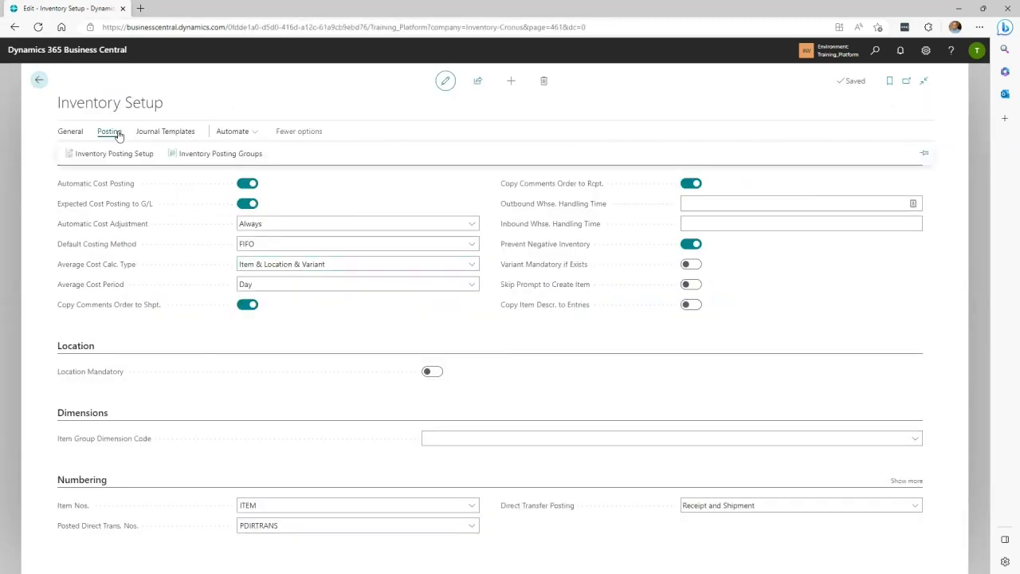
pyautogui.click(222, 155)
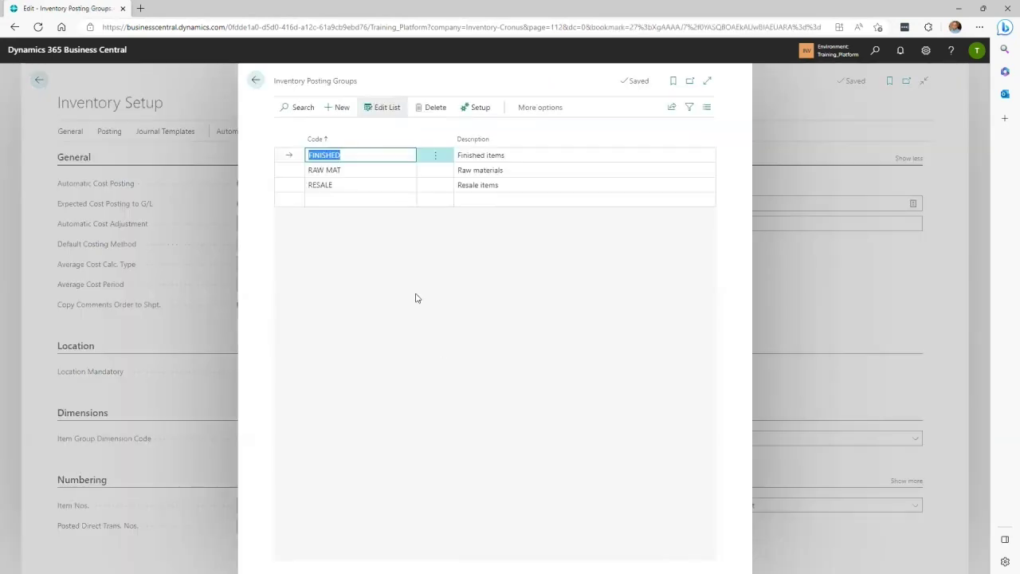
pyautogui.click(488, 111)
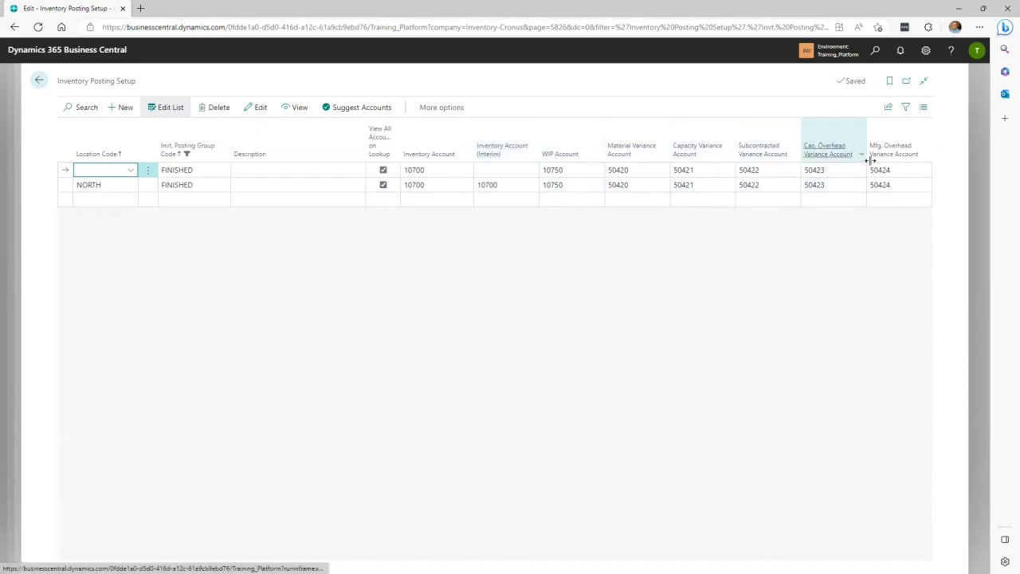
pyautogui.moveTo(898, 161)
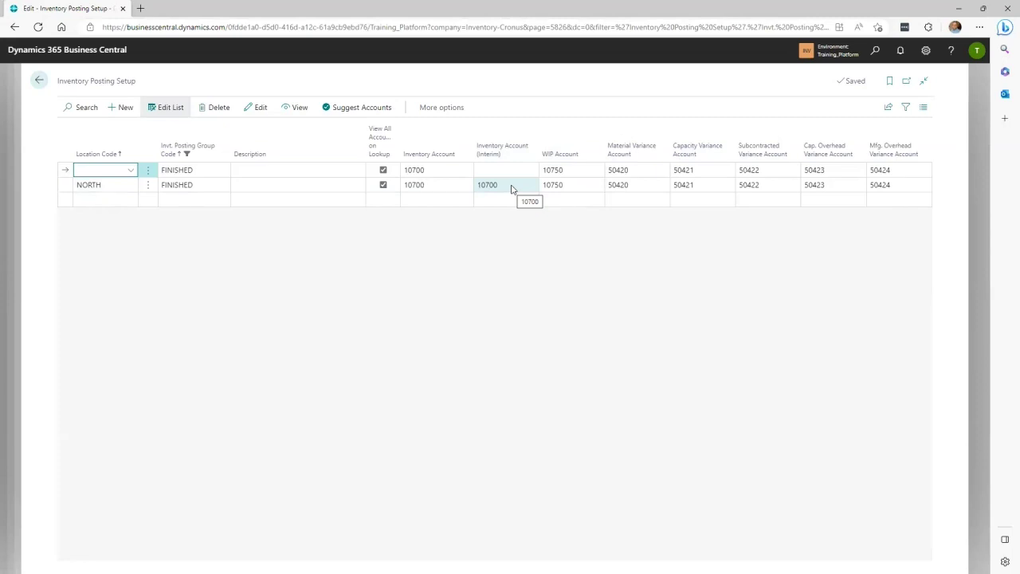
pyautogui.click(40, 81)
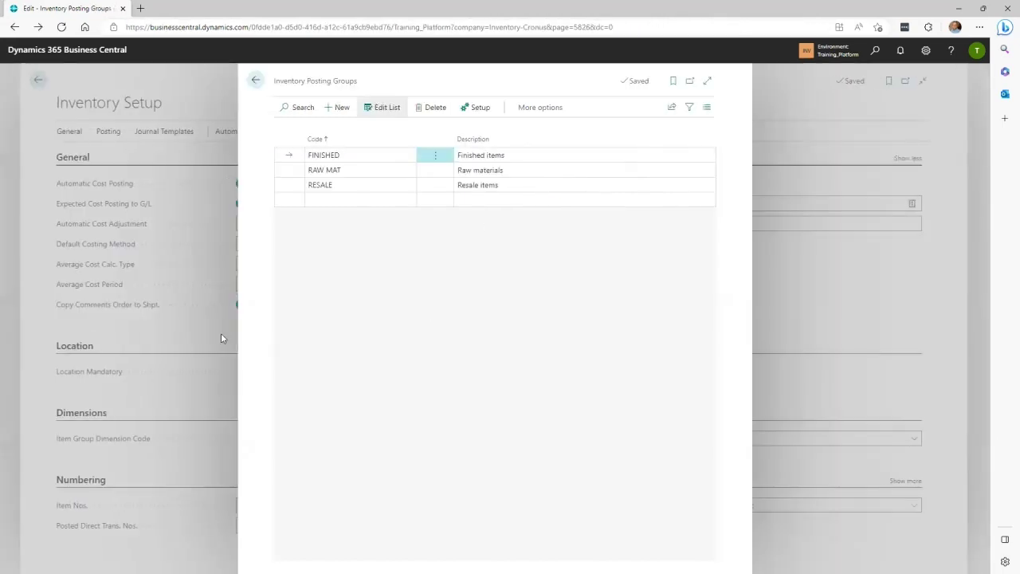
pyautogui.click(804, 82)
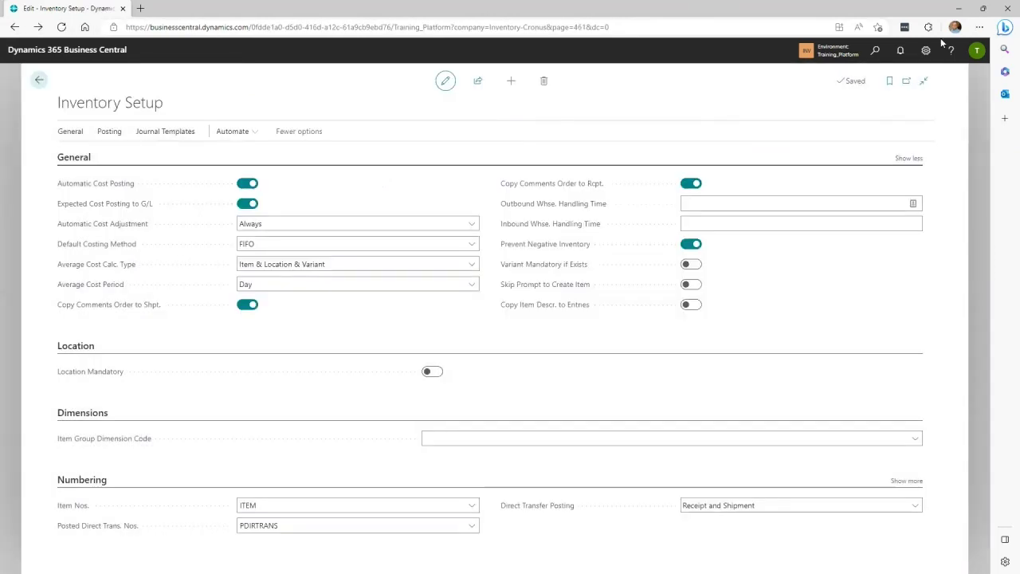
# Open General Product Posting Groups via search and select the RETAIL row
pyautogui.click(876, 53)
pyautogui.write('gen prod post')
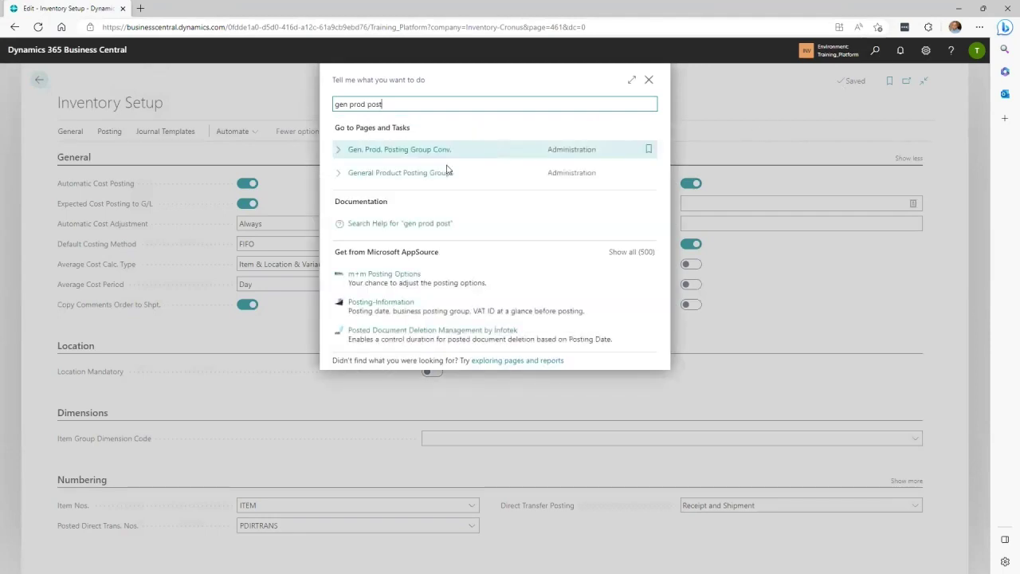
pyautogui.click(412, 174)
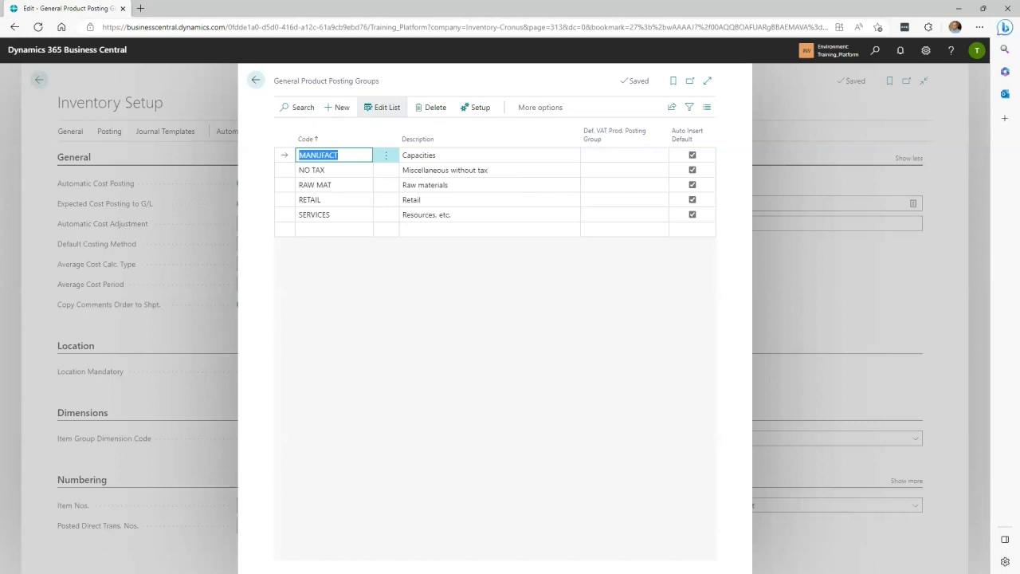
pyautogui.click(349, 203)
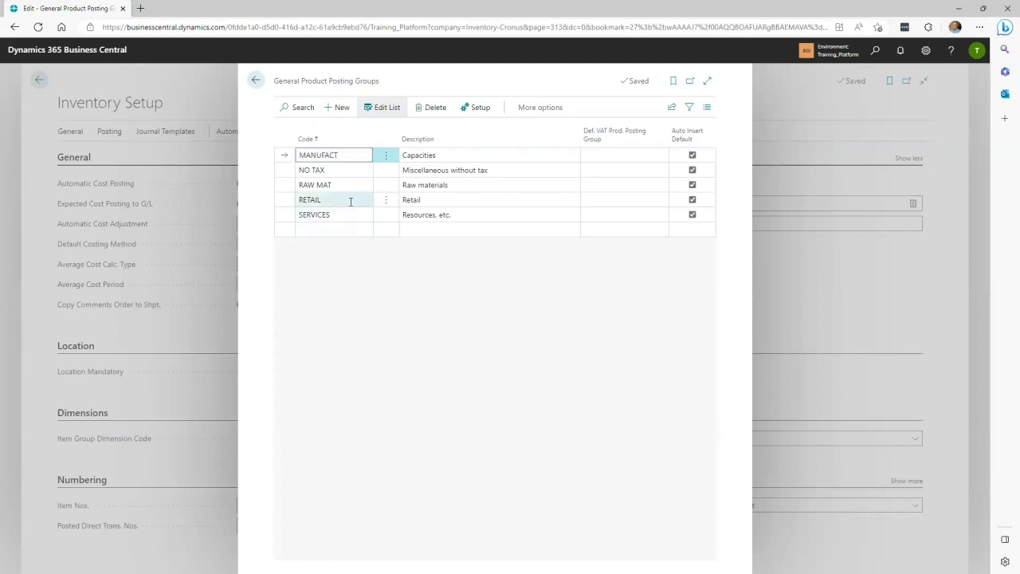
# Open RETAIL's General Posting Setup and check DOMESTIC's accounts: sales 40200, purchases 10700, COGS 50100
pyautogui.click(478, 110)
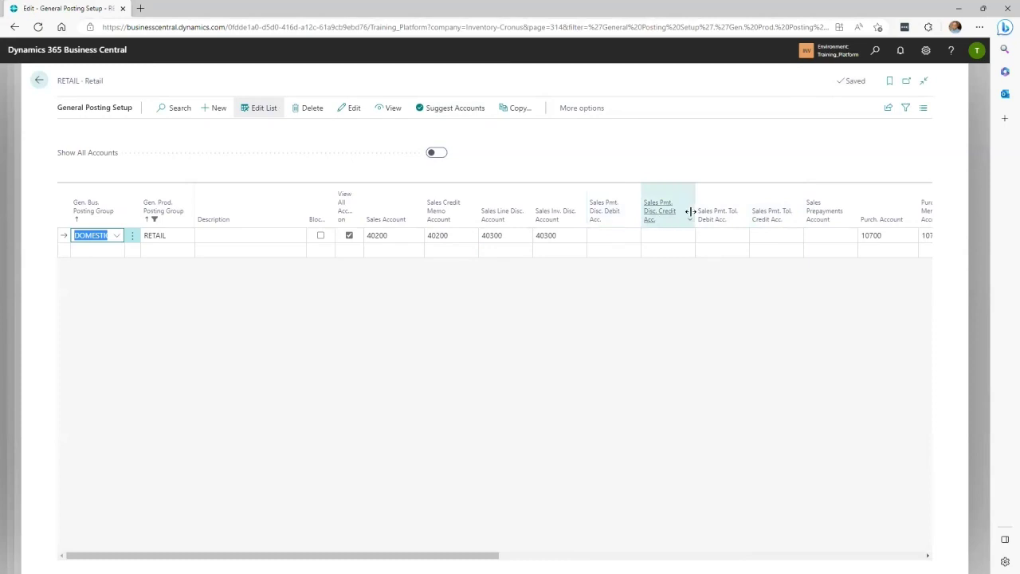
pyautogui.moveTo(762, 217)
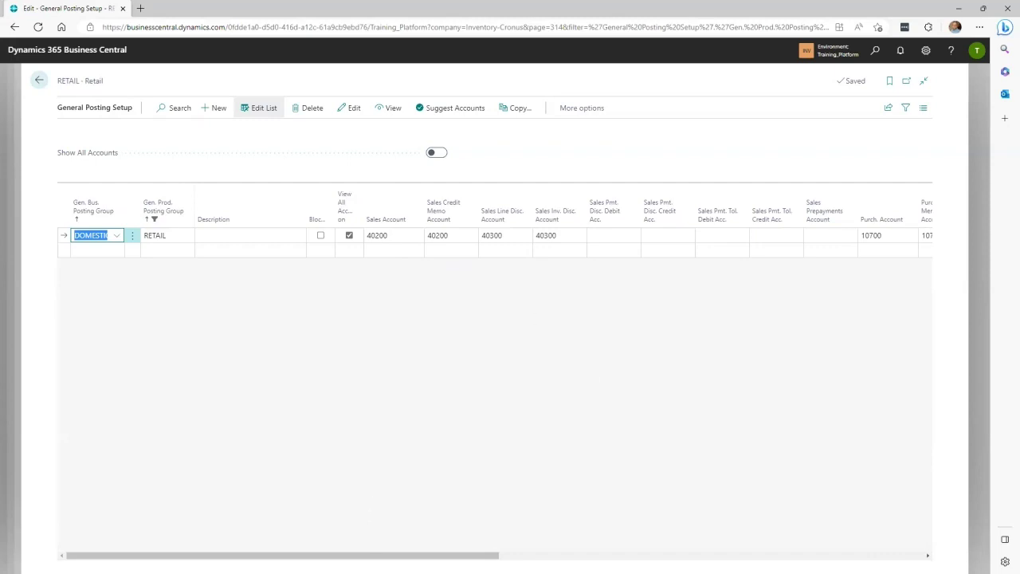
pyautogui.moveTo(402, 556); pyautogui.dragTo(631, 546)
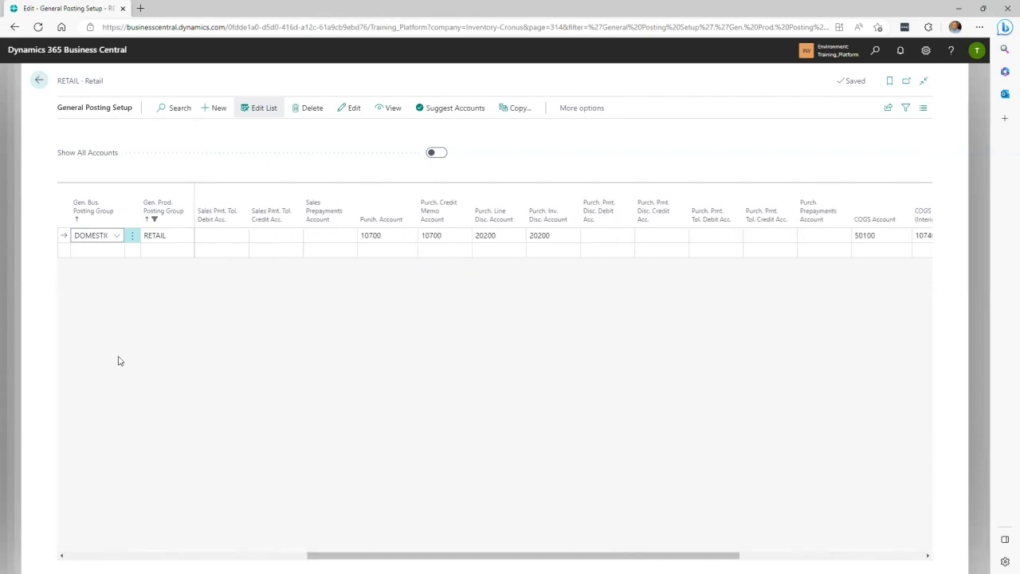